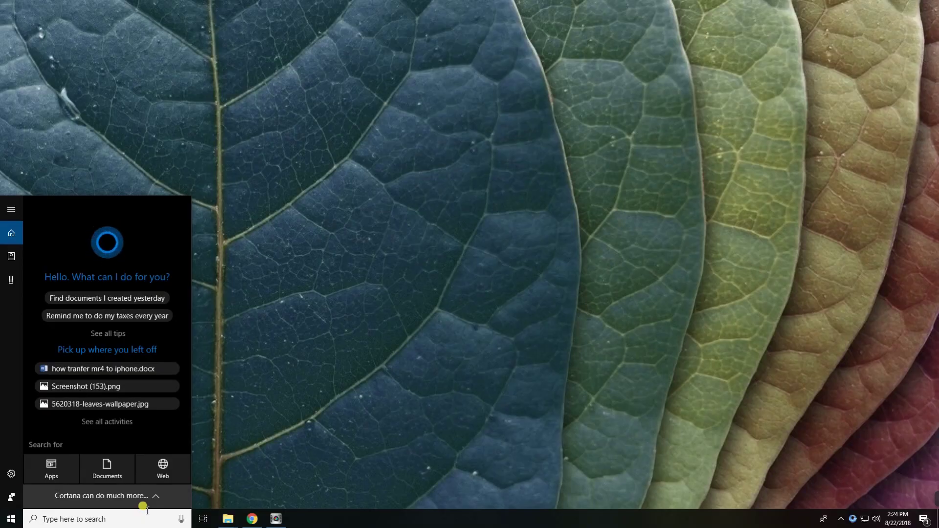
type("microsoft")
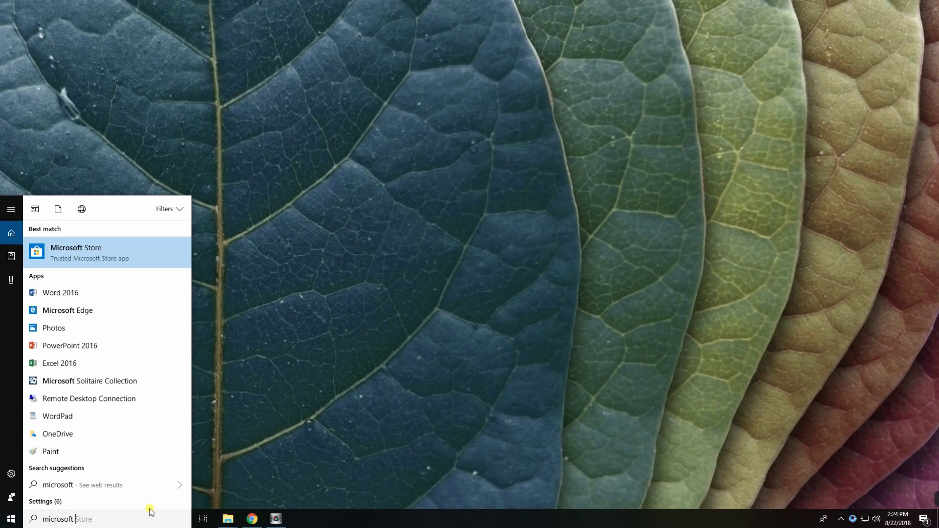
type(" store")
- Search Microsoft Store for 'itunes' and install the iTunes app with Get
key("Return")
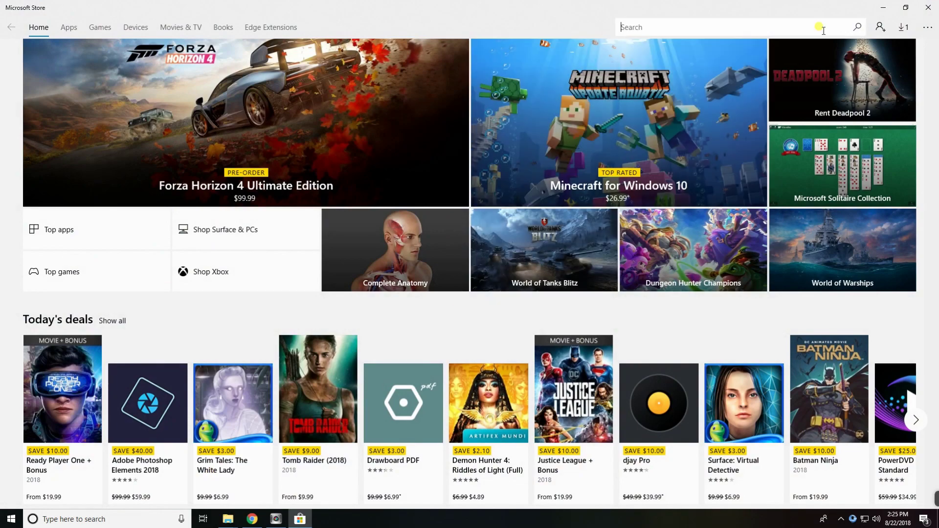
type("itunes")
key("Return")
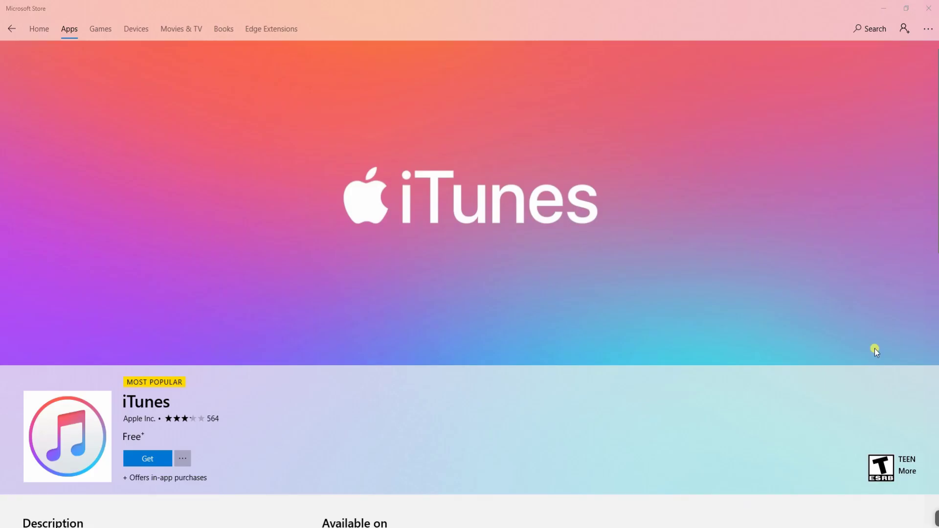
scroll(875, 348, "down", 4)
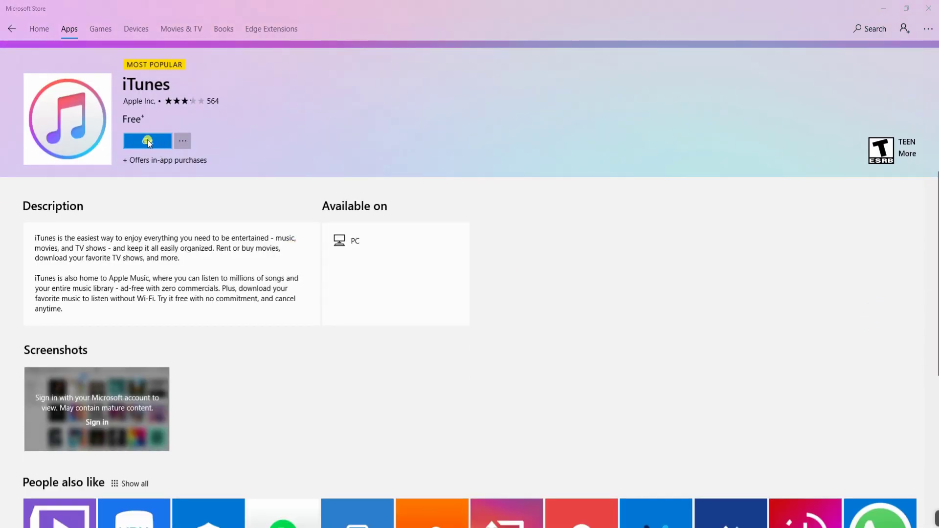
left_click(148, 139)
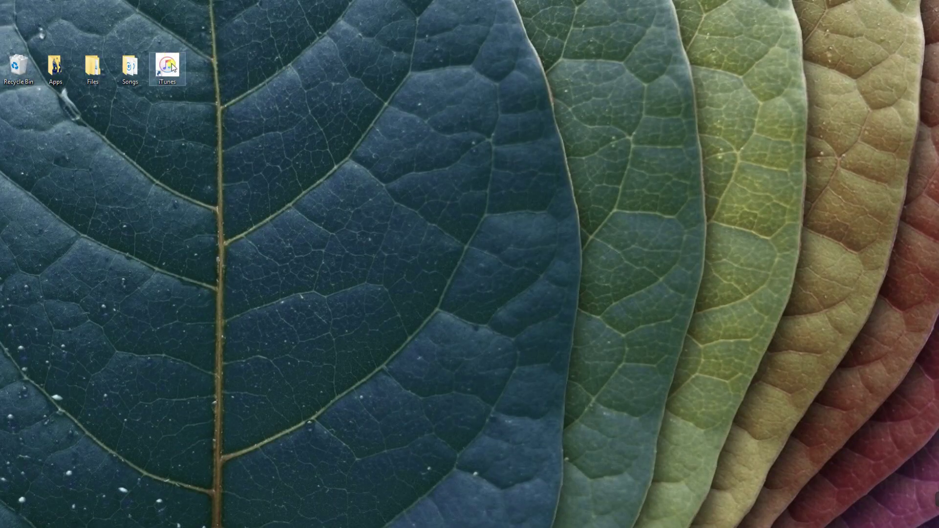
- Launch iTunes and import Daniel Caesar's 'Best Part' MP3 through Add File to Library
double_click(177, 70)
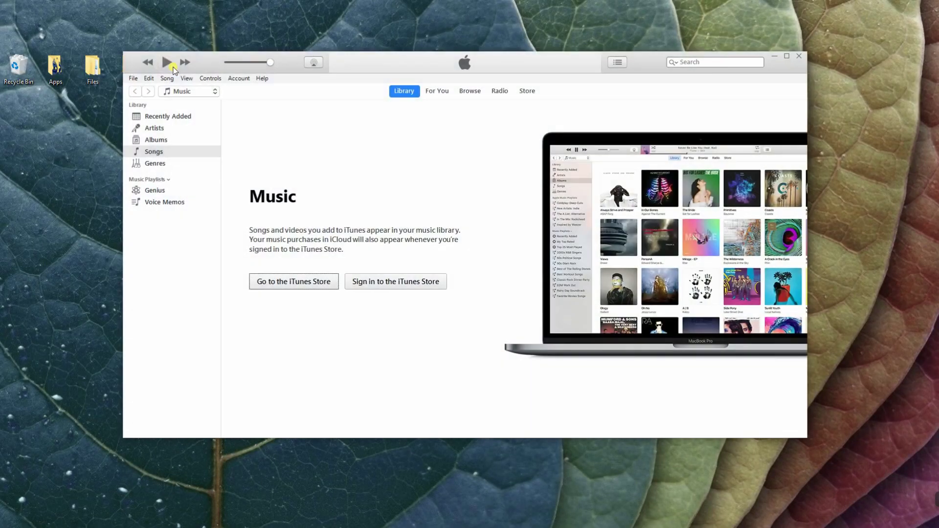
left_click(134, 79)
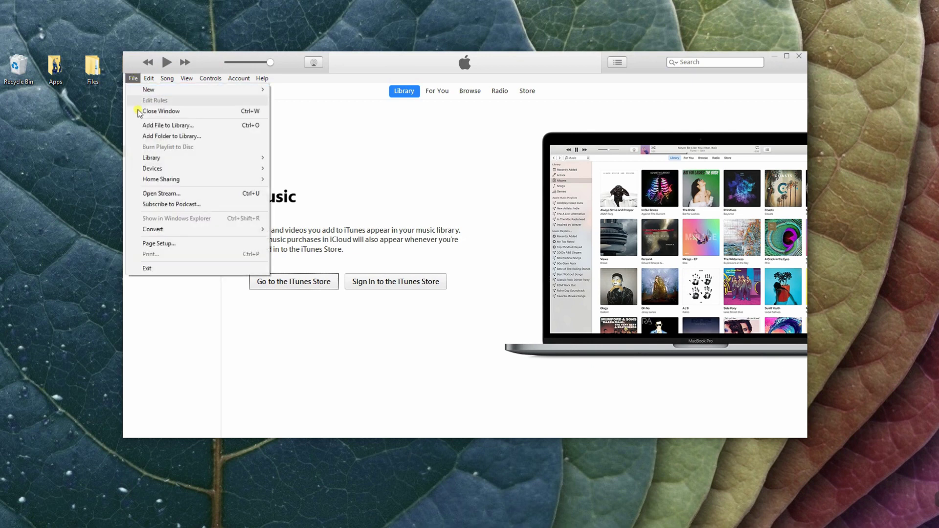
left_click(185, 127)
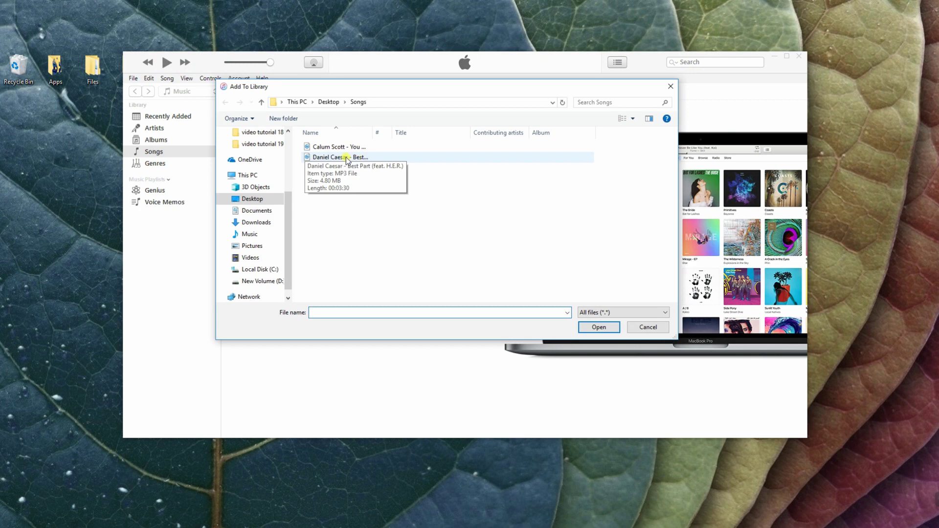
double_click(346, 159)
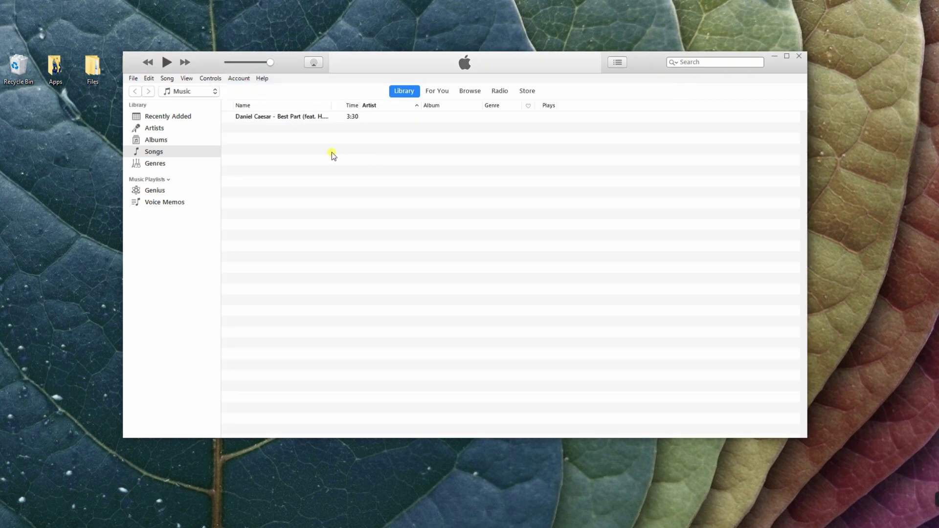
- Replace Best Part's 3:30.05 stop time with 0:30 in Song Info Options
mouse_move(283, 115)
right_click(286, 117)
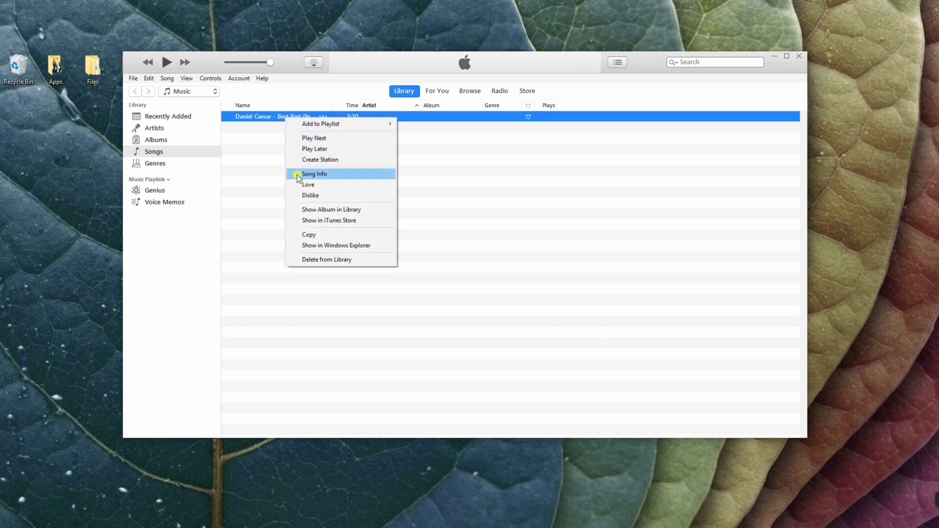
left_click(317, 174)
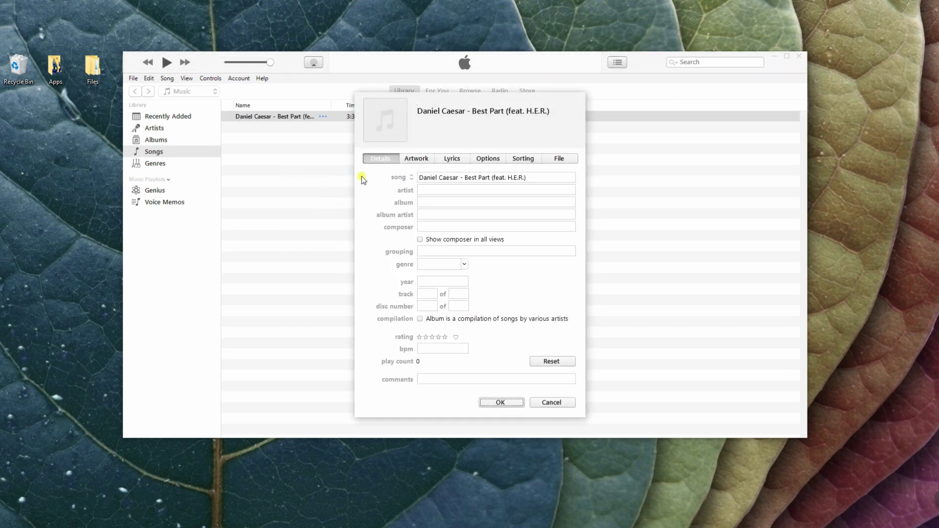
left_click(490, 159)
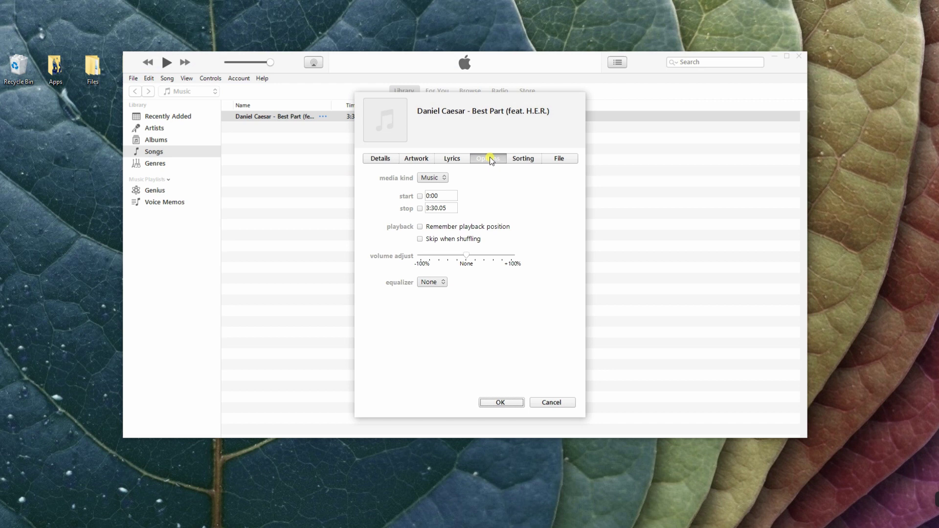
left_click(451, 208)
left_click_drag(451, 207, 399, 206)
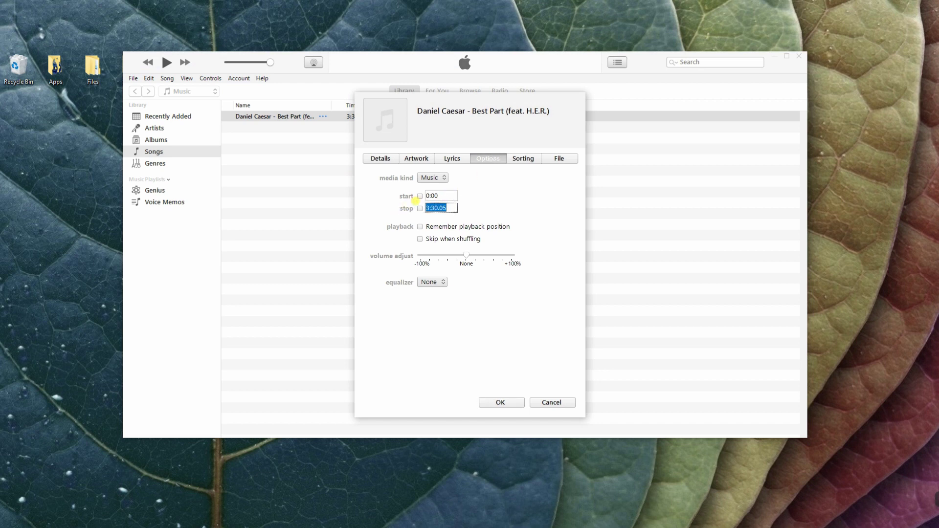
type("0:30")
- Confirm the 0:30 stop, create an AAC version of Best Part, and select the new track
left_click(503, 403)
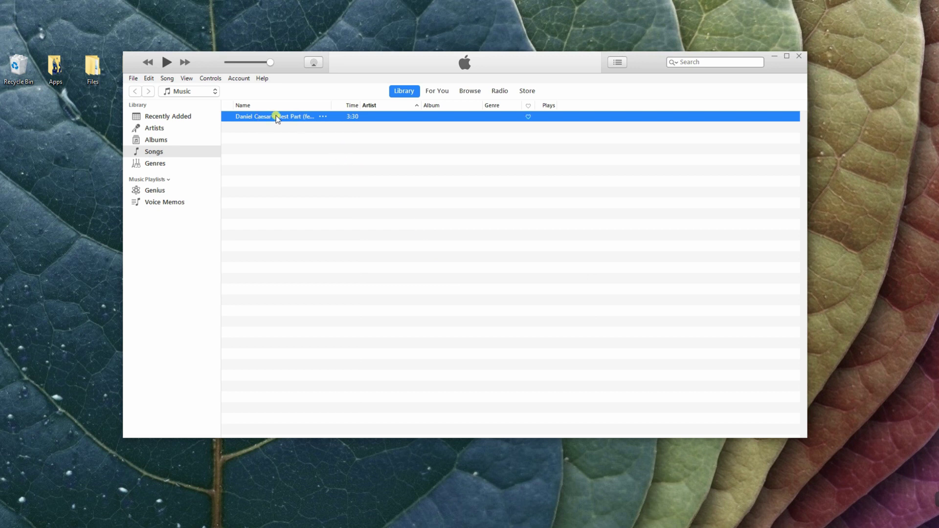
left_click(134, 79)
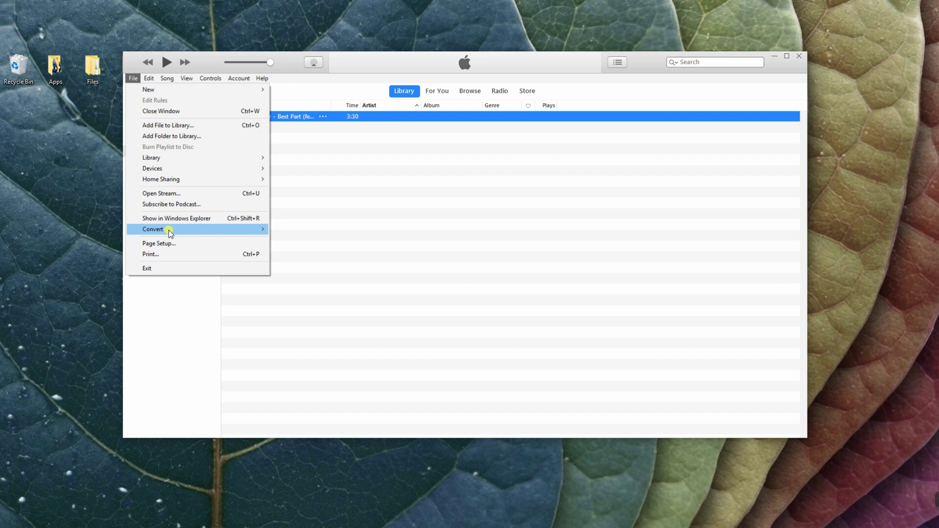
mouse_move(153, 229)
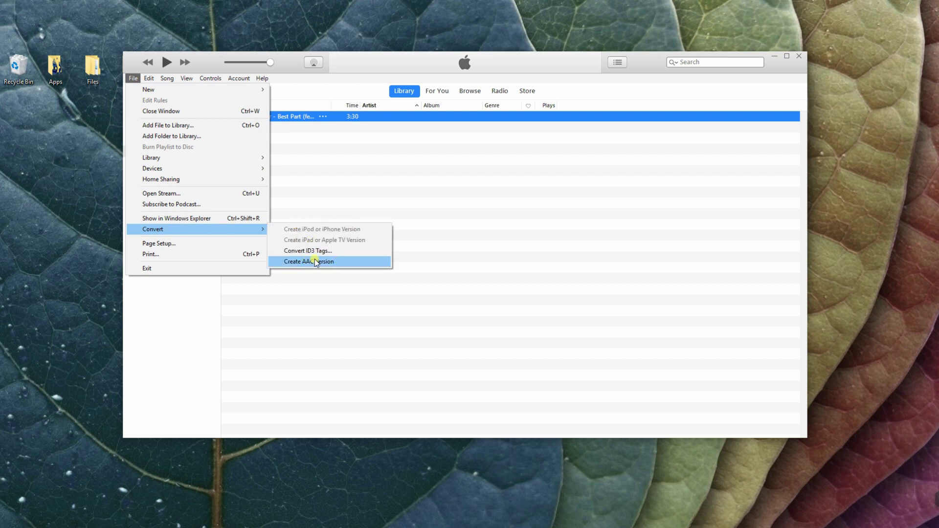
left_click(309, 262)
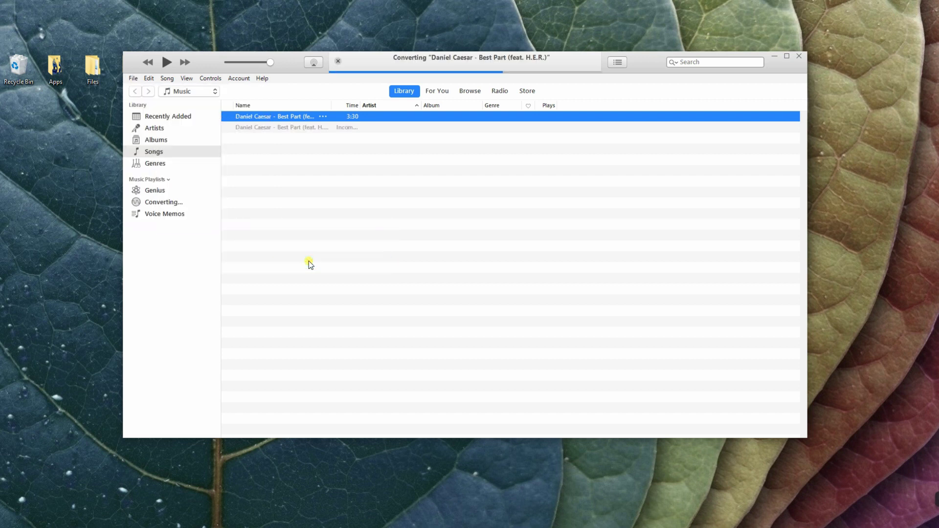
left_click(351, 126)
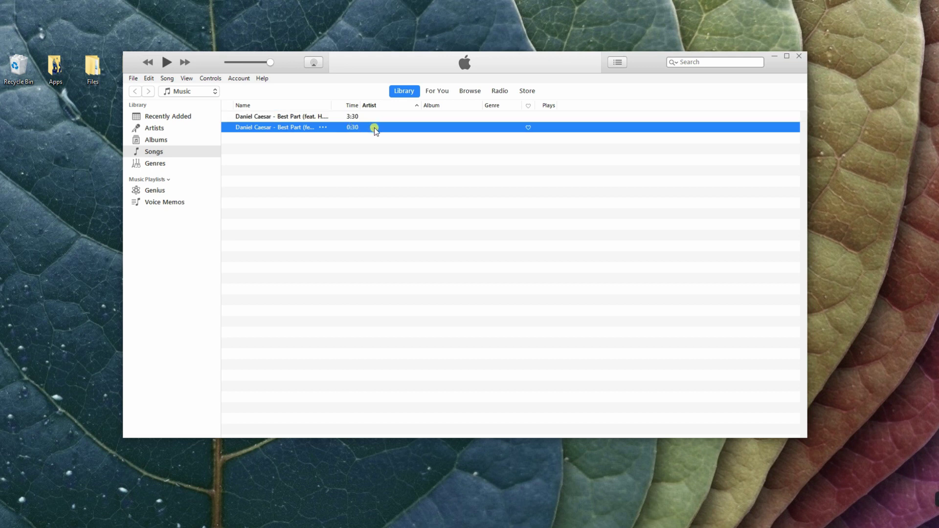
- Reveal the 0:30 track's .m4a file in File Explorer and begin renaming it
right_click(292, 127)
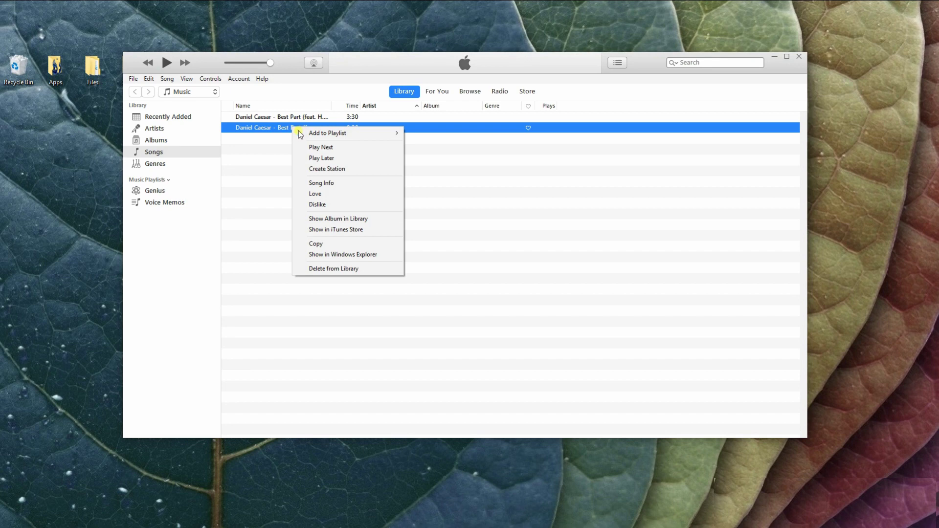
left_click(330, 254)
right_click(501, 165)
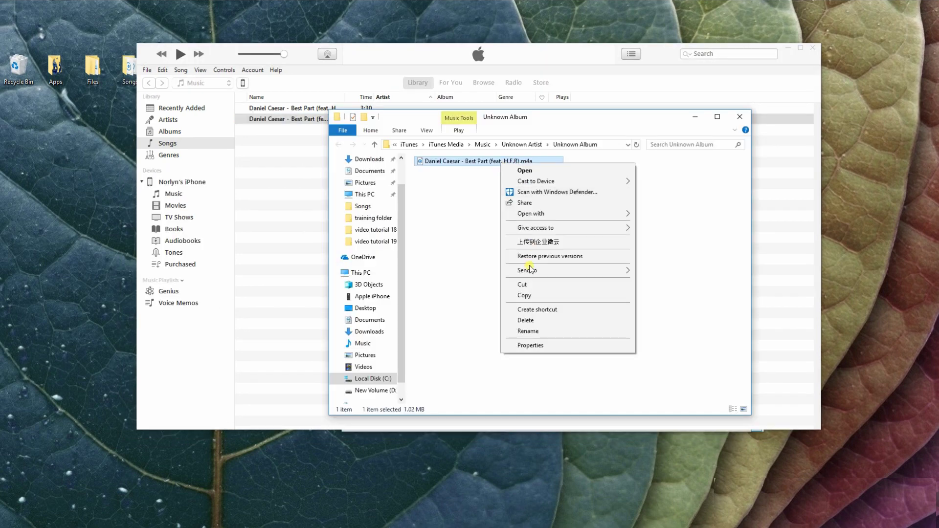
left_click(539, 329)
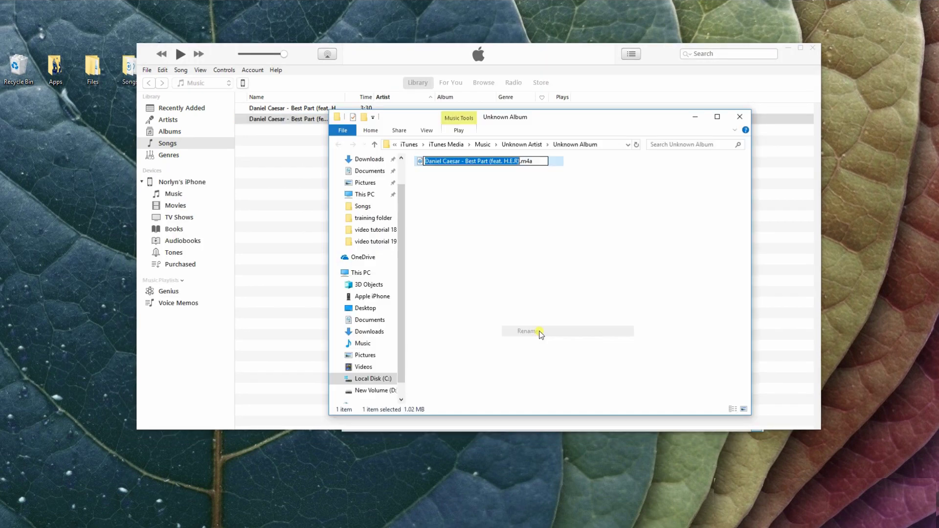
- Change the extension from .m4a to .m4r, accept the warning, and return to iTunes
left_click(535, 162)
key("BackSpace")
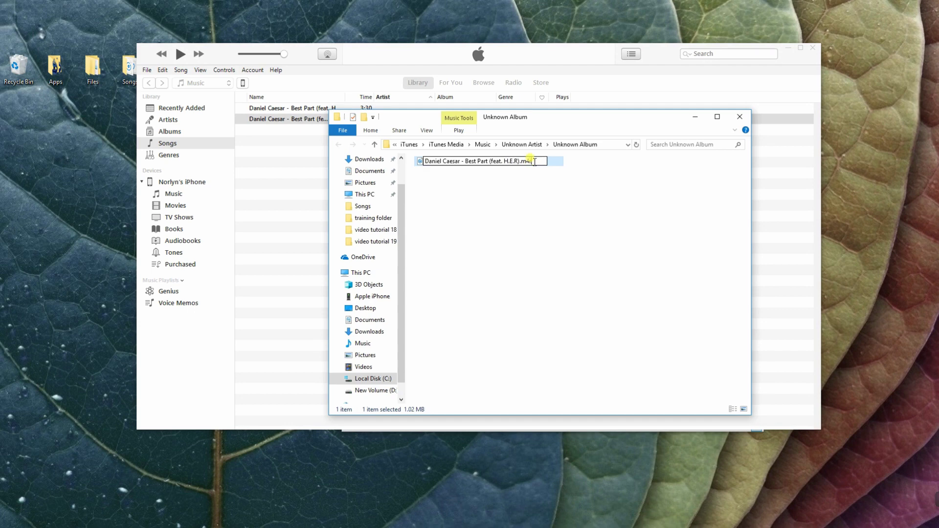
type("r")
key("Return")
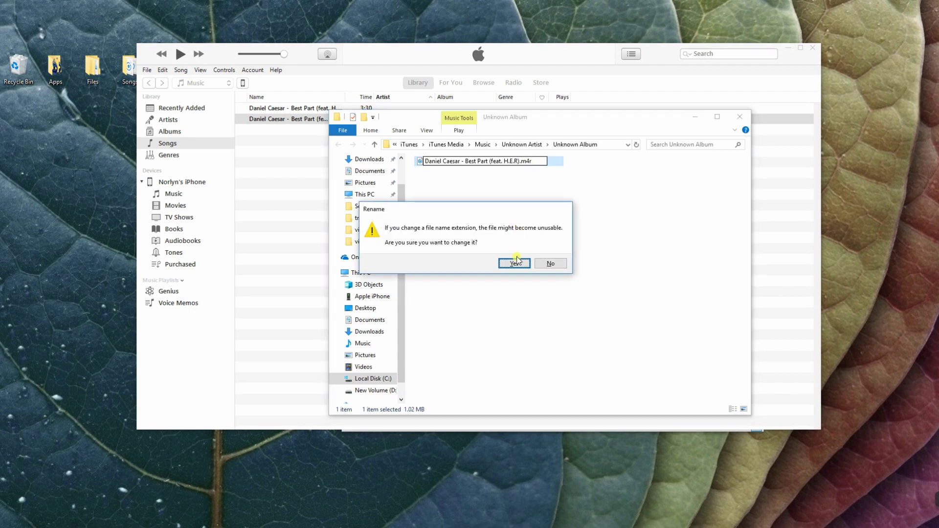
left_click(513, 264)
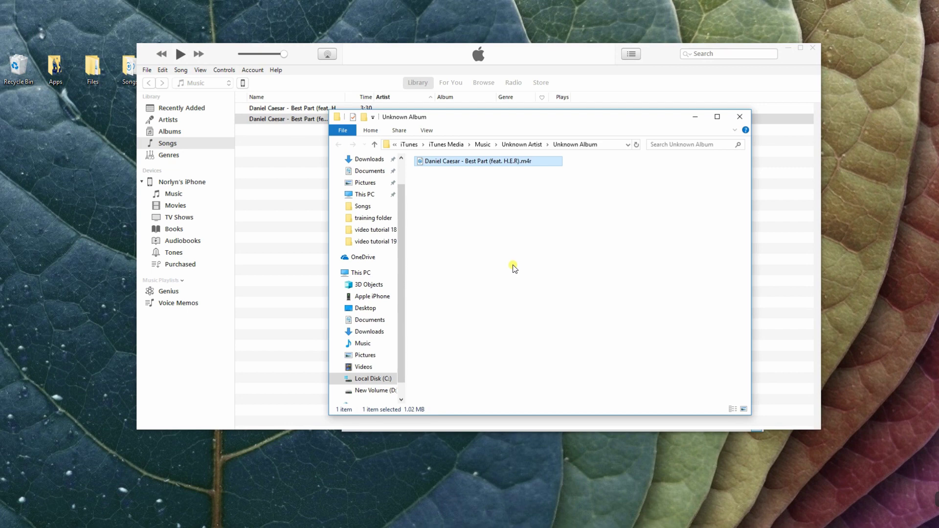
left_click_drag(593, 119, 715, 89)
key("alt+Tab")
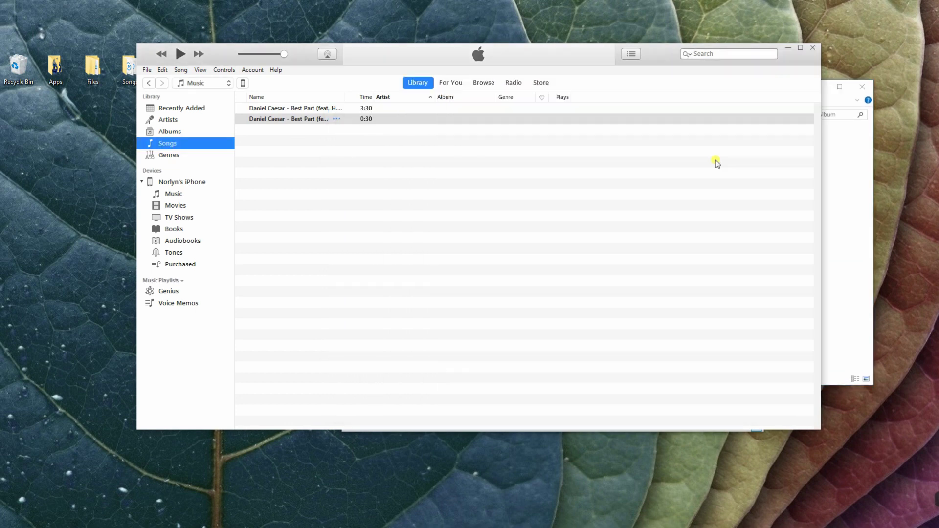
- Delete the 30-second Best Part copy from the iTunes library
left_click(374, 118)
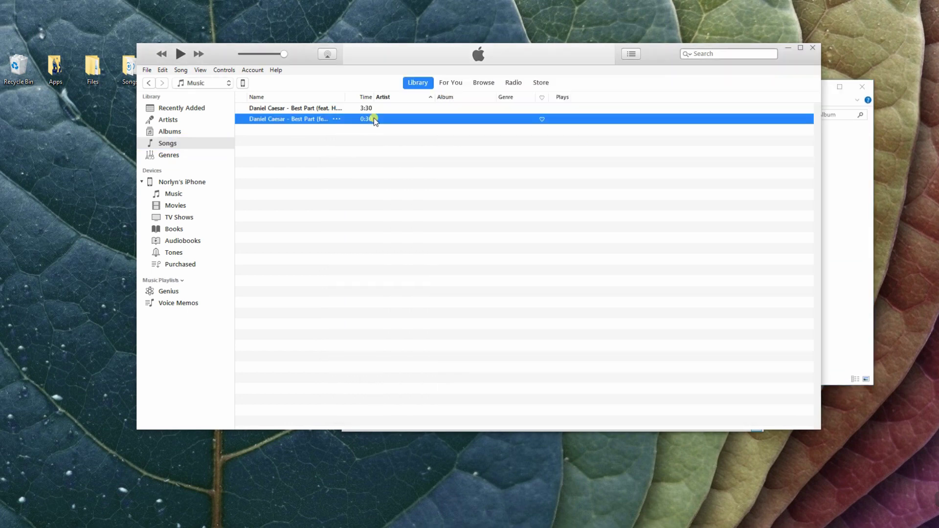
right_click(374, 118)
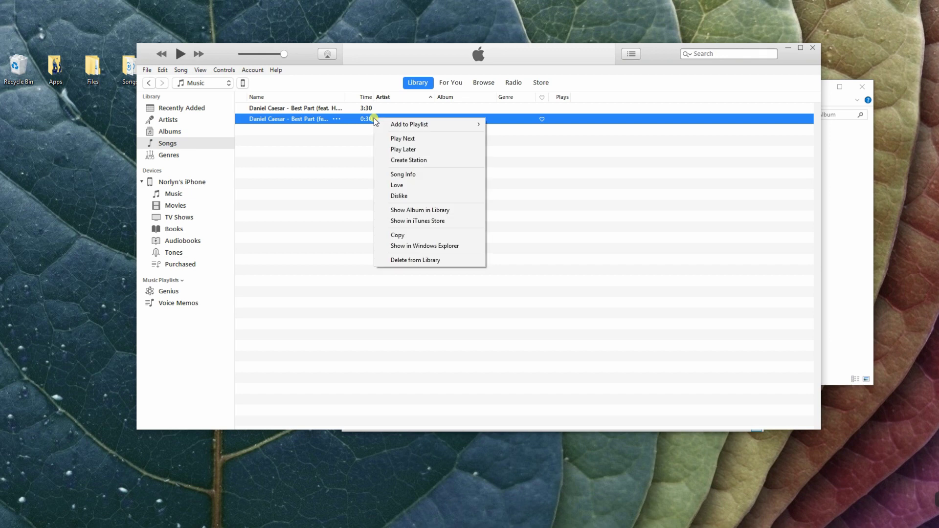
left_click(410, 261)
left_click(475, 215)
- Drag the .m4r file from Explorer into the iPhone's Tones list, then minimize Explorer
left_click(174, 253)
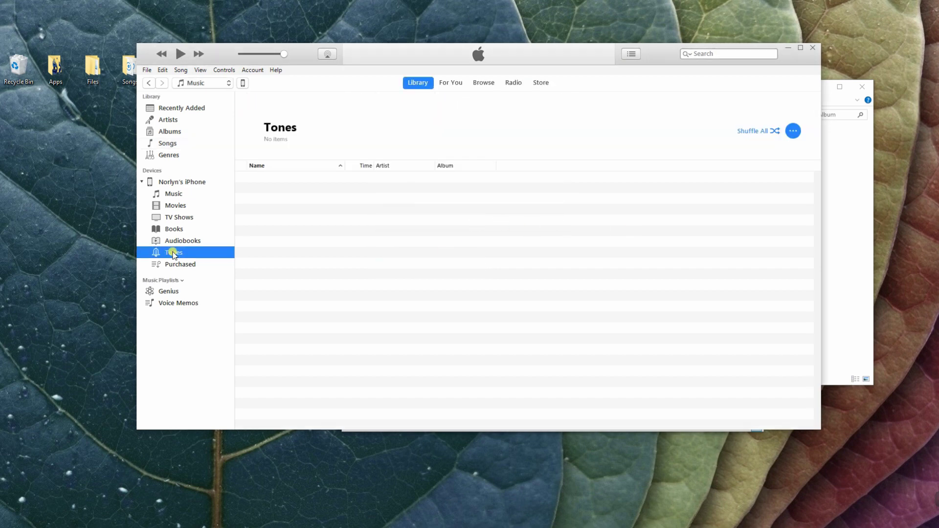
left_click(859, 169)
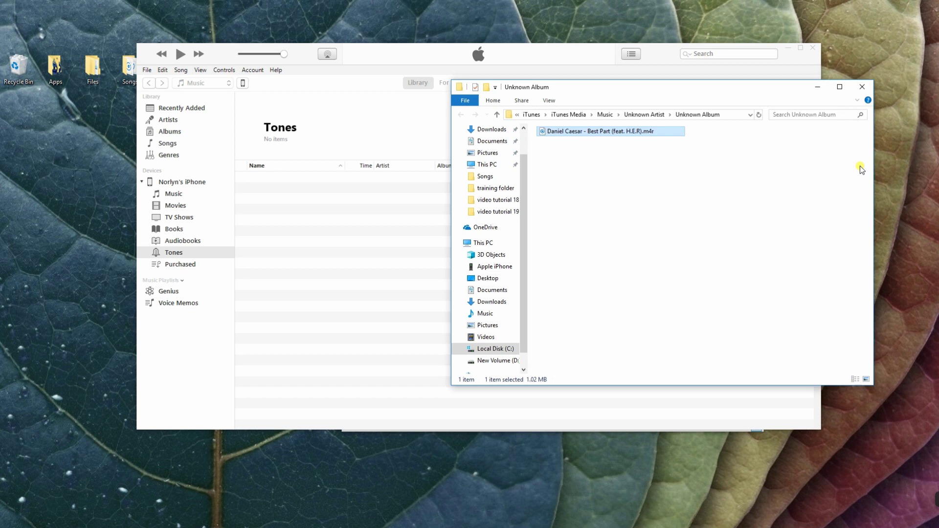
left_click_drag(593, 132, 417, 233)
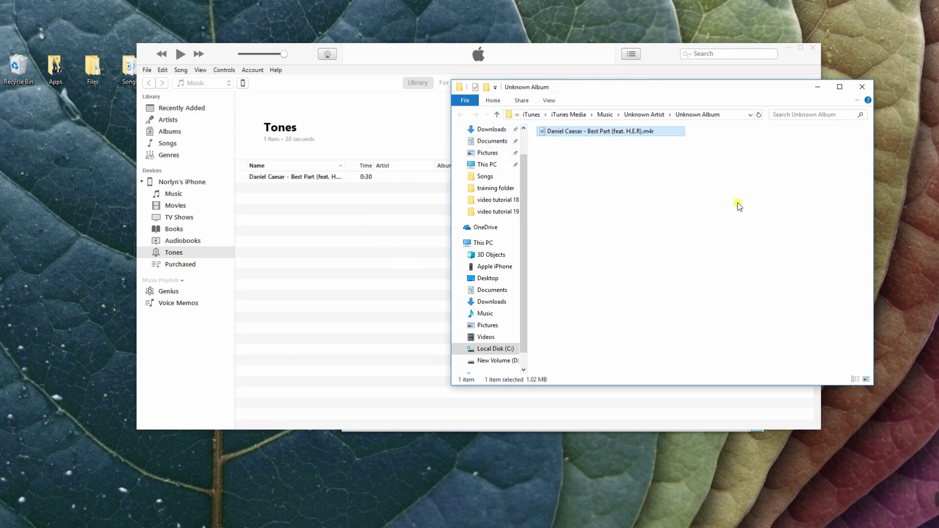
left_click(818, 87)
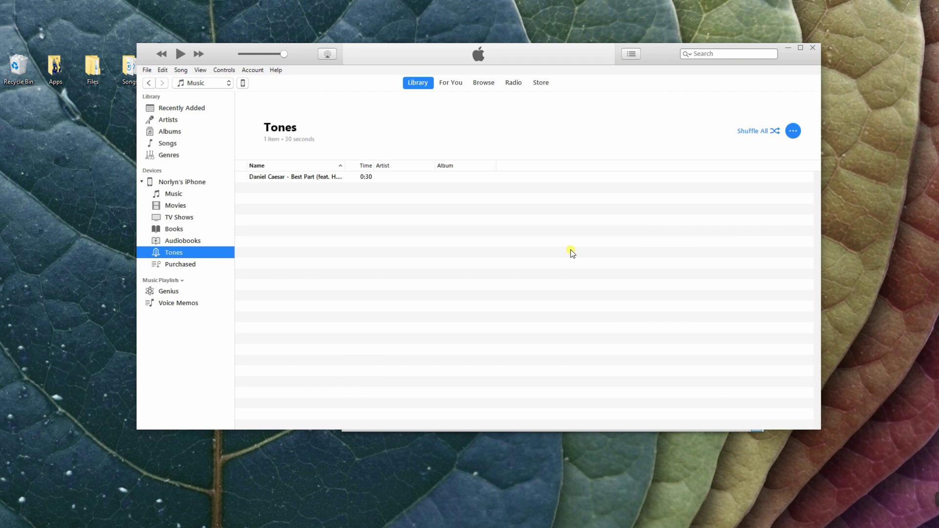
- Open the iPhone's Tones under On My Device and sync the iPhone
left_click(241, 84)
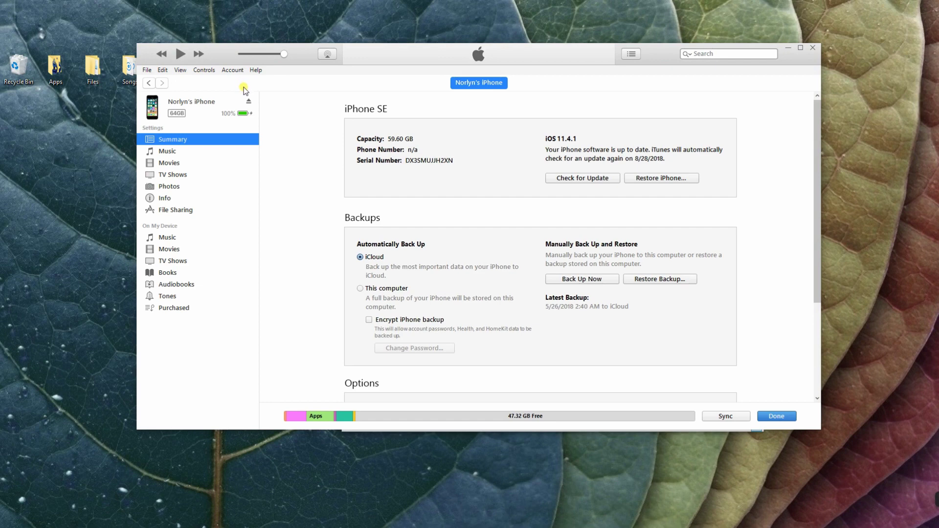
left_click(166, 297)
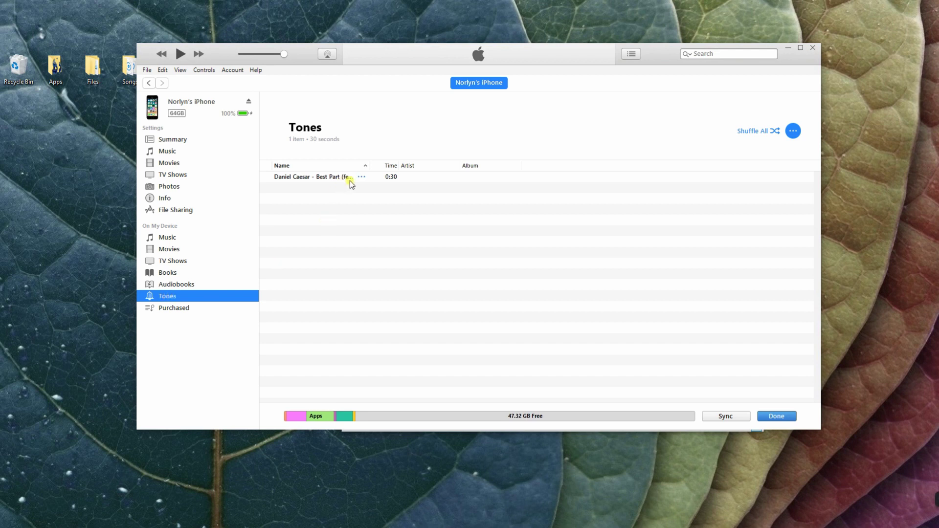
left_click(736, 417)
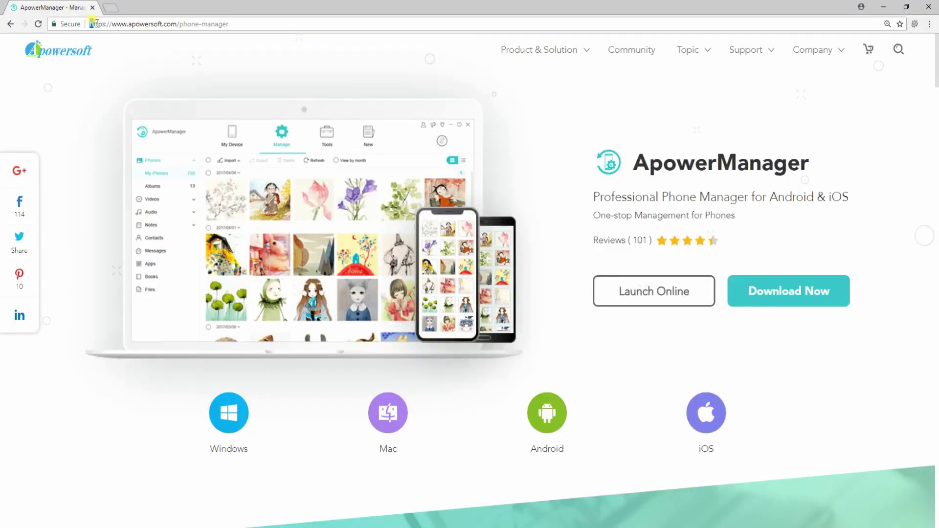
- Download ApowerManager from the Apowersoft phone manager page with Download Now
left_click_drag(92, 24, 239, 29)
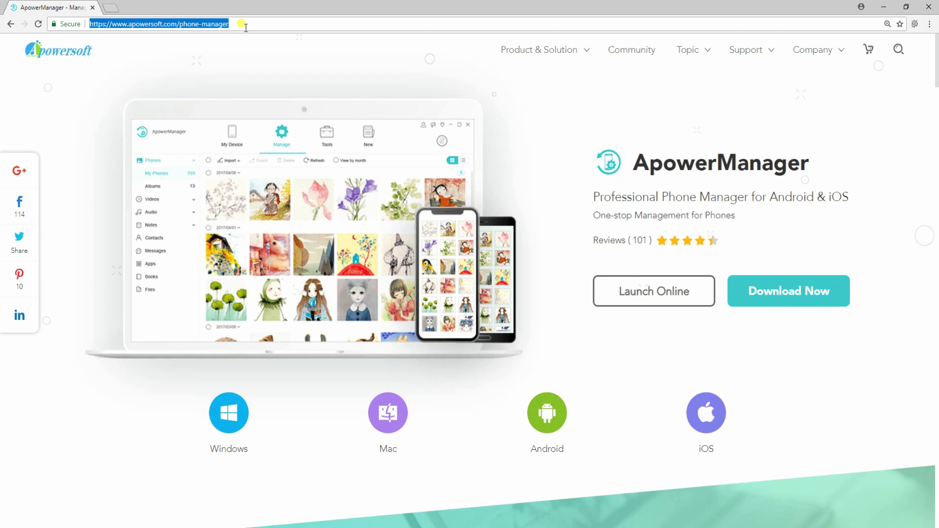
left_click(790, 295)
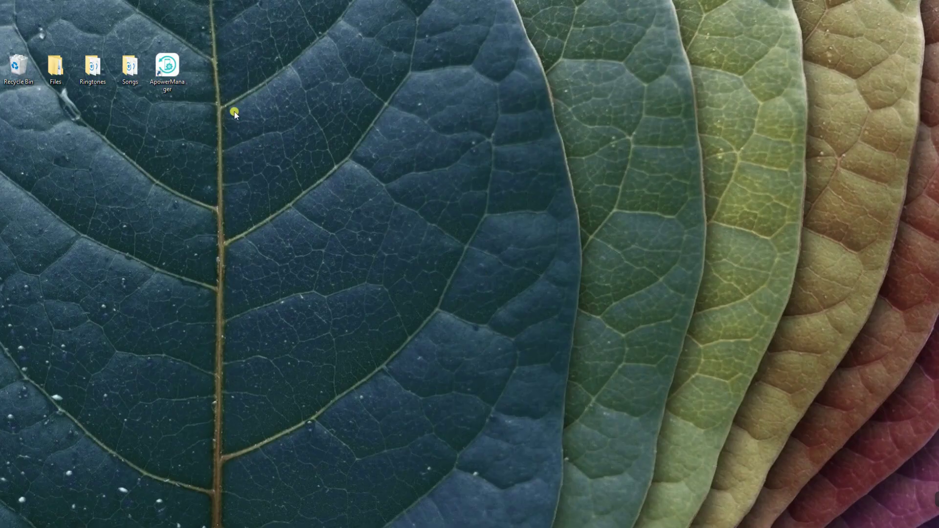
- Launch ApowerManager and open Manage > Music > Ringtones, which shows no items
double_click(167, 82)
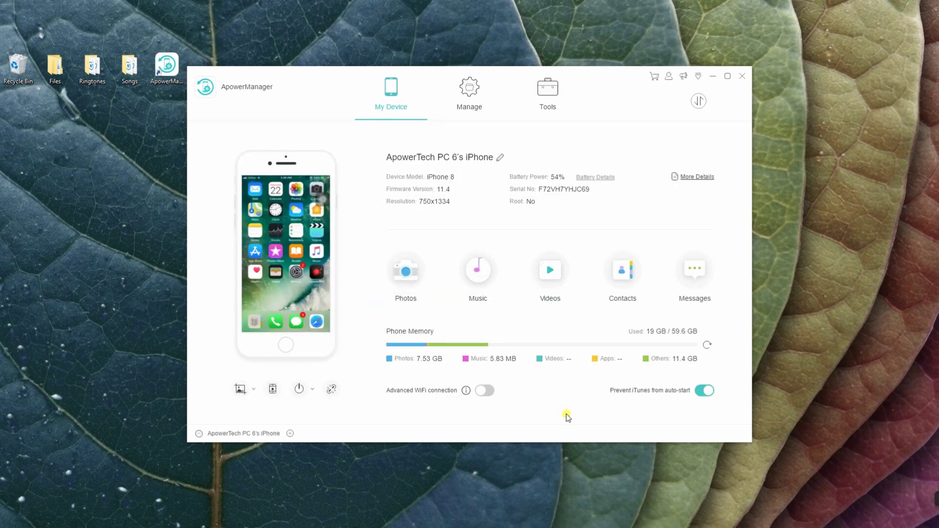
left_click(473, 101)
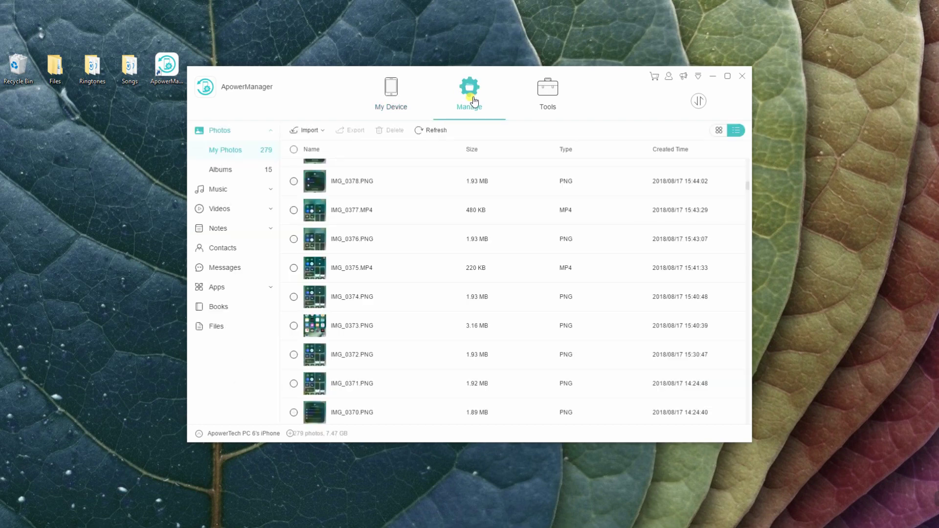
left_click(220, 190)
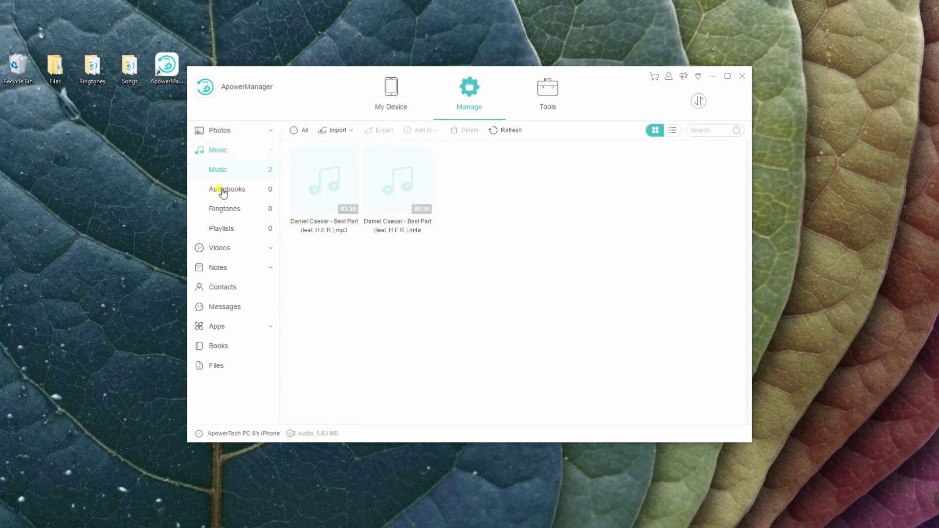
left_click(227, 211)
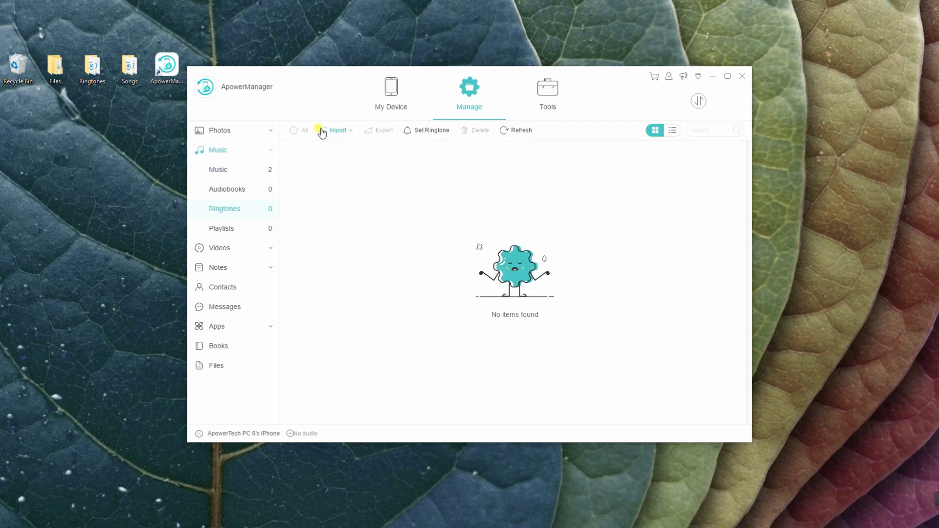
- Import 'Ariana Grande - No Tears Left to Cry.m4r' from the Ringtones folder via Import File
left_click(338, 135)
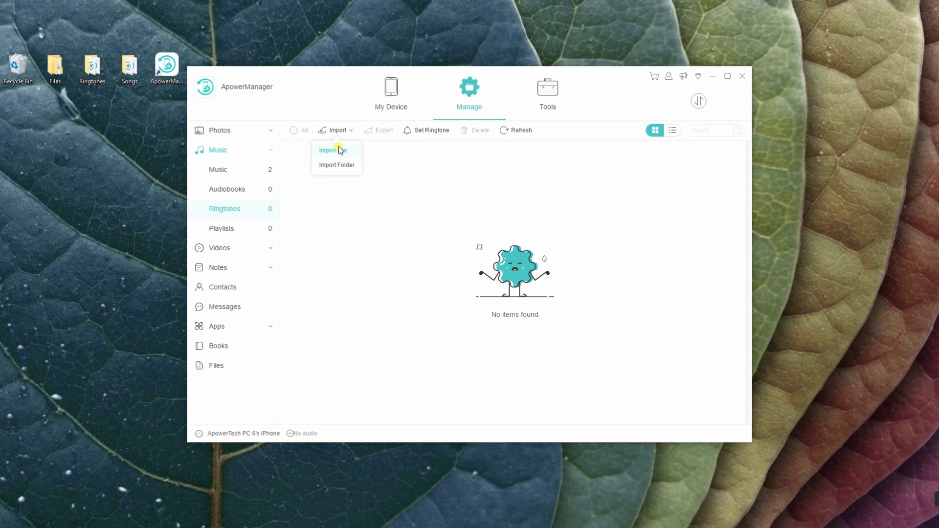
left_click(339, 149)
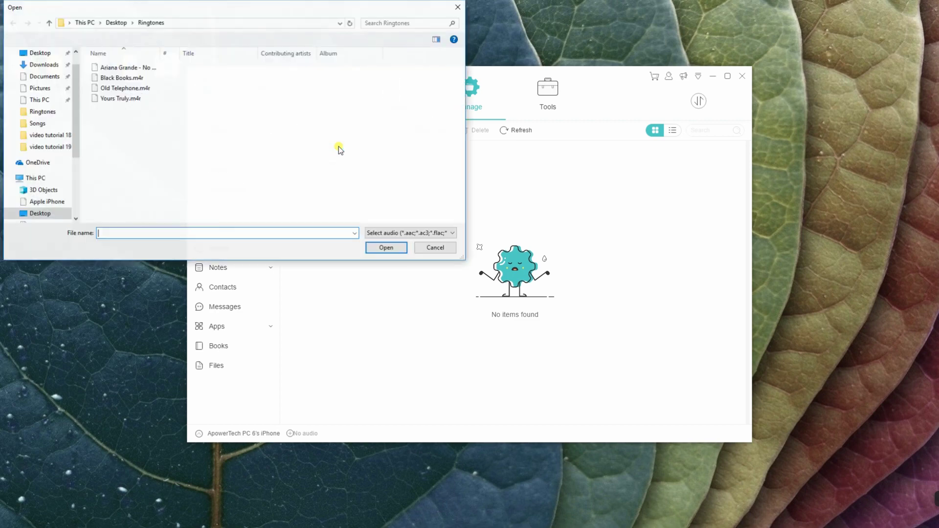
left_click(125, 69)
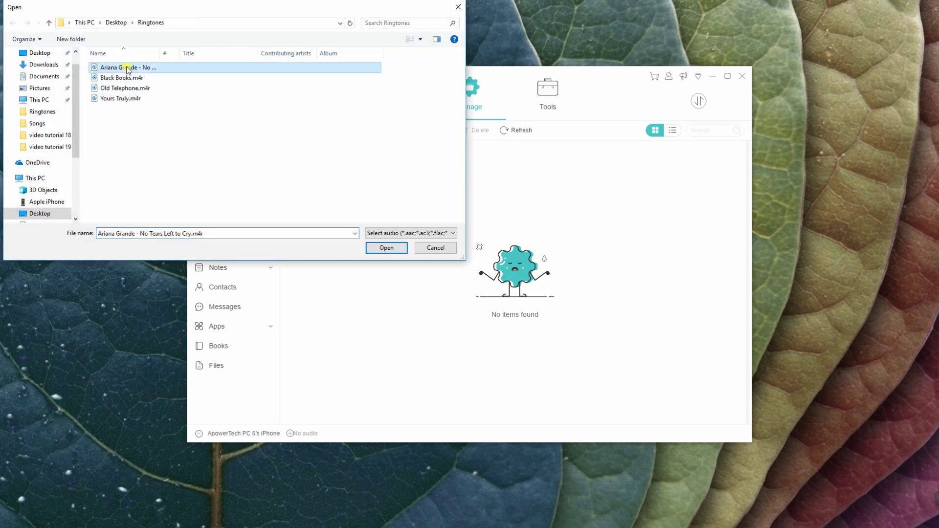
left_click(380, 250)
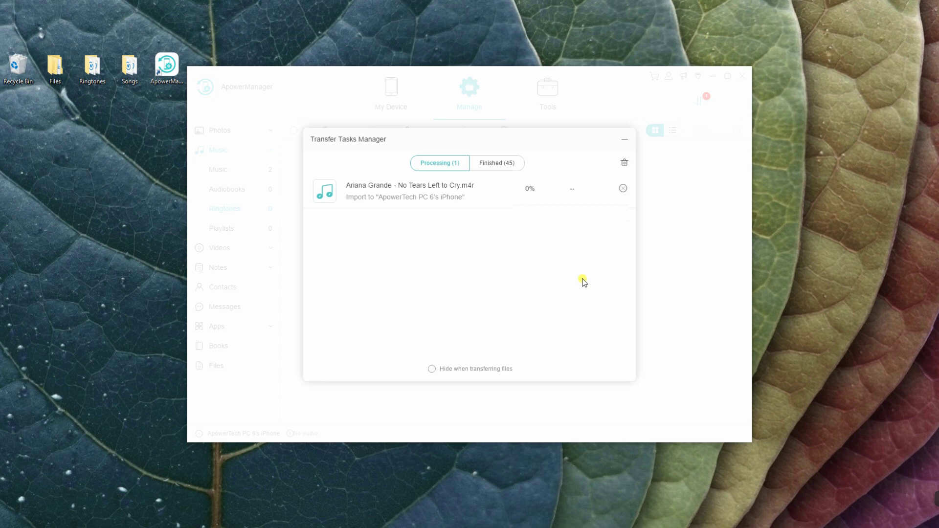